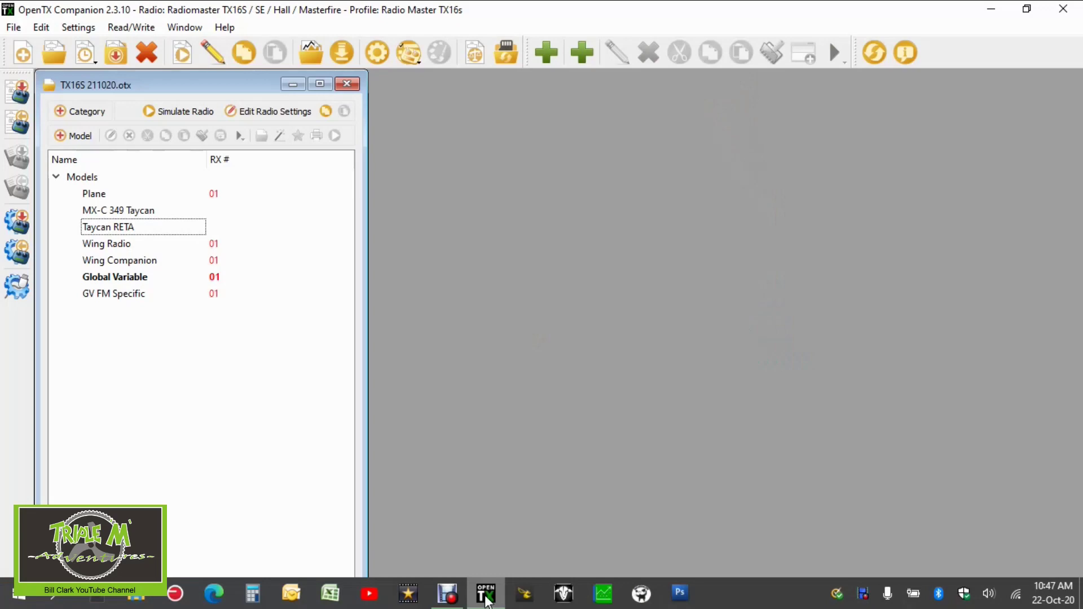
Step: Open the Global Variable model's Flight Modes page, showing Armed GVARs FT 50, FL 70, FTE 20, FLE 40
click(143, 278)
double_click(144, 279)
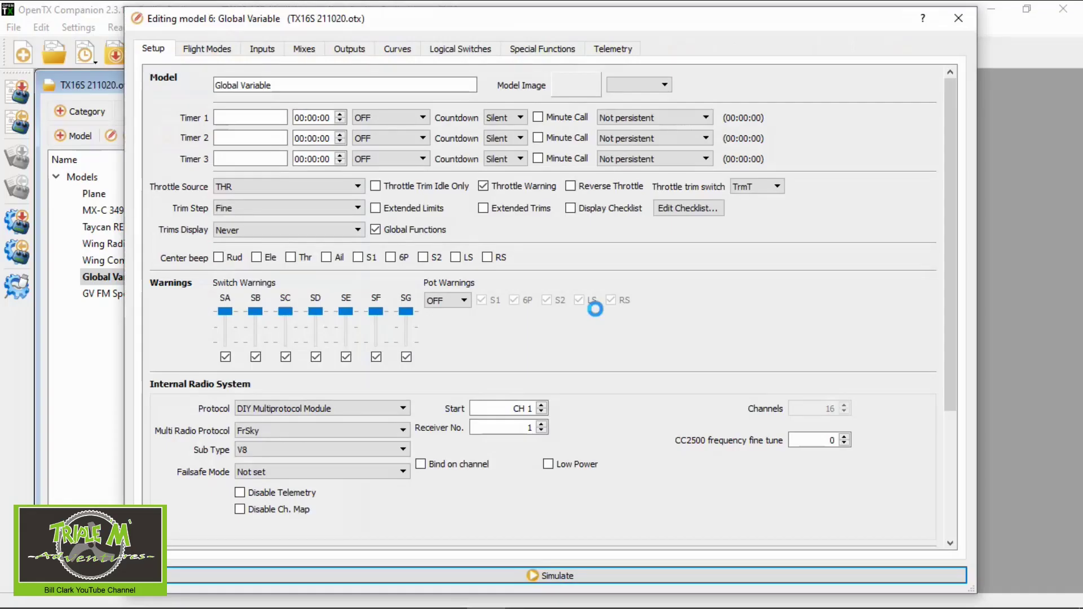
click(208, 49)
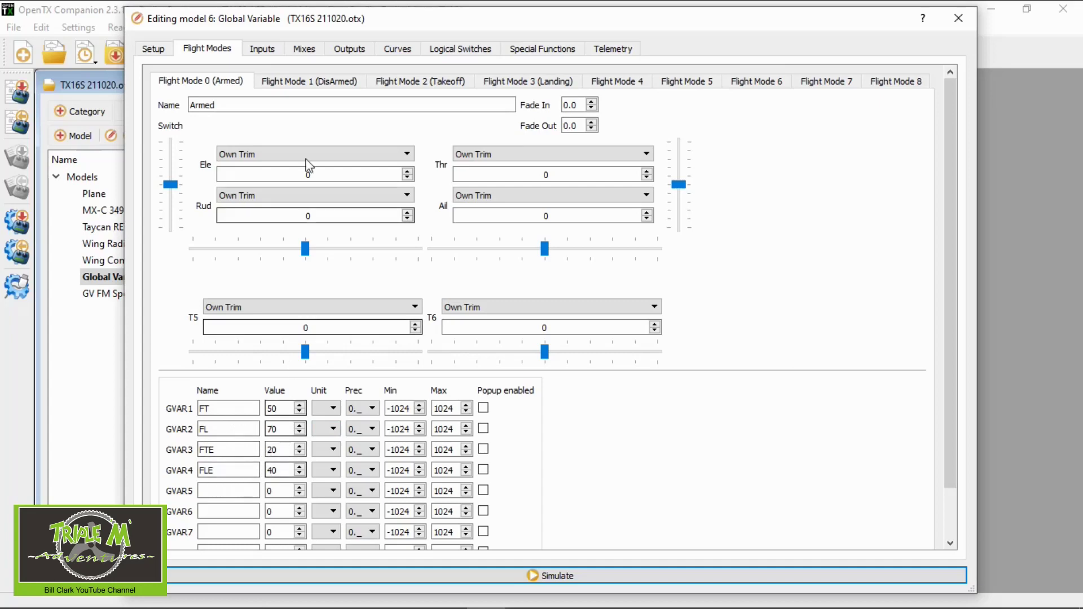
Step: Review the DisArmed, Armed, Takeoff and Landing flight modes, then start the radio simulator
click(315, 83)
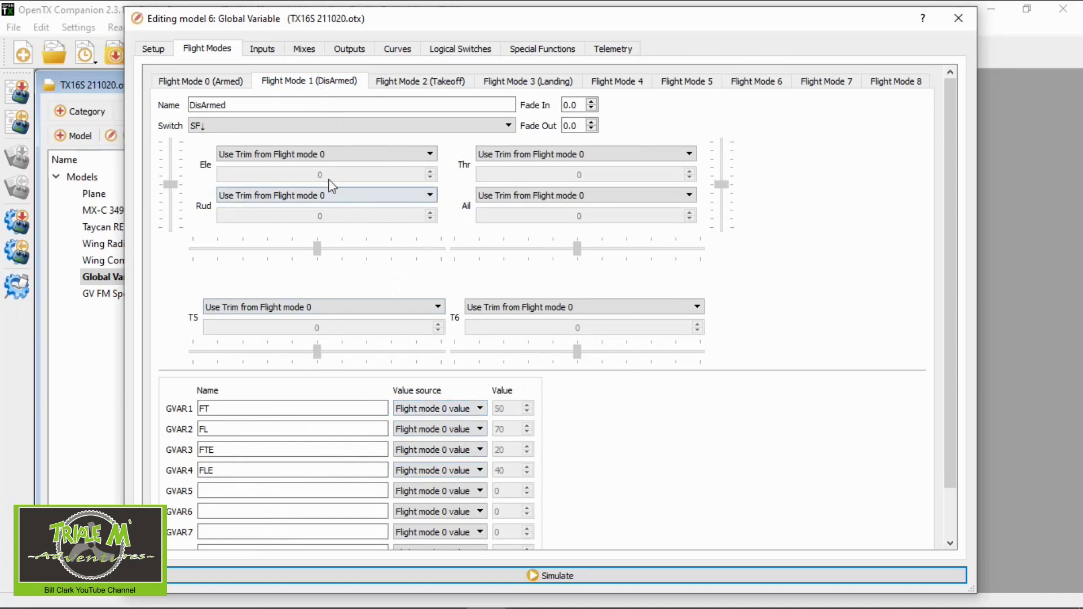
click(213, 85)
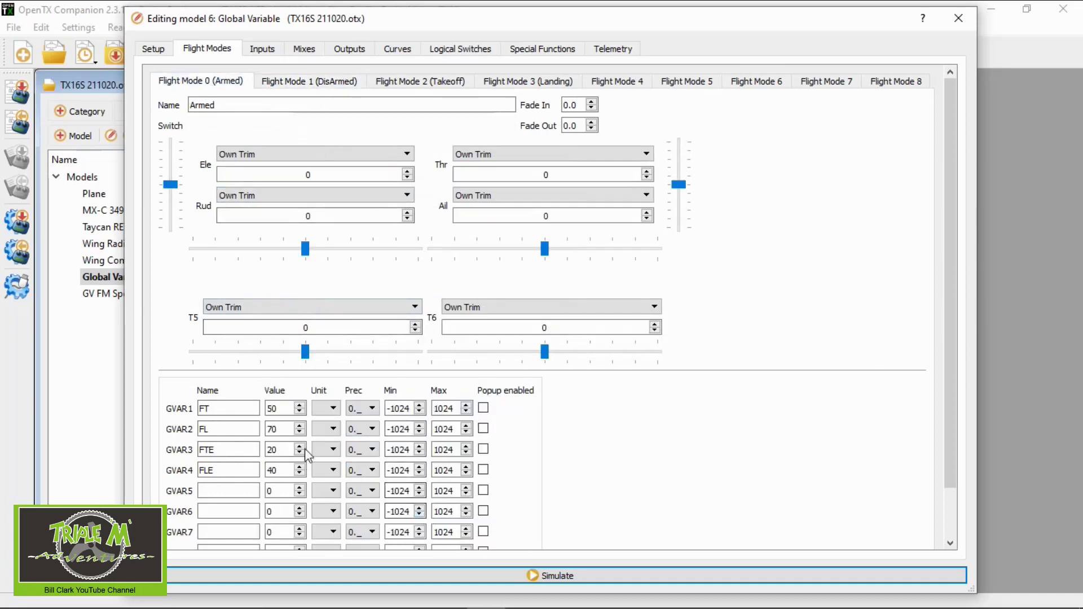
click(320, 82)
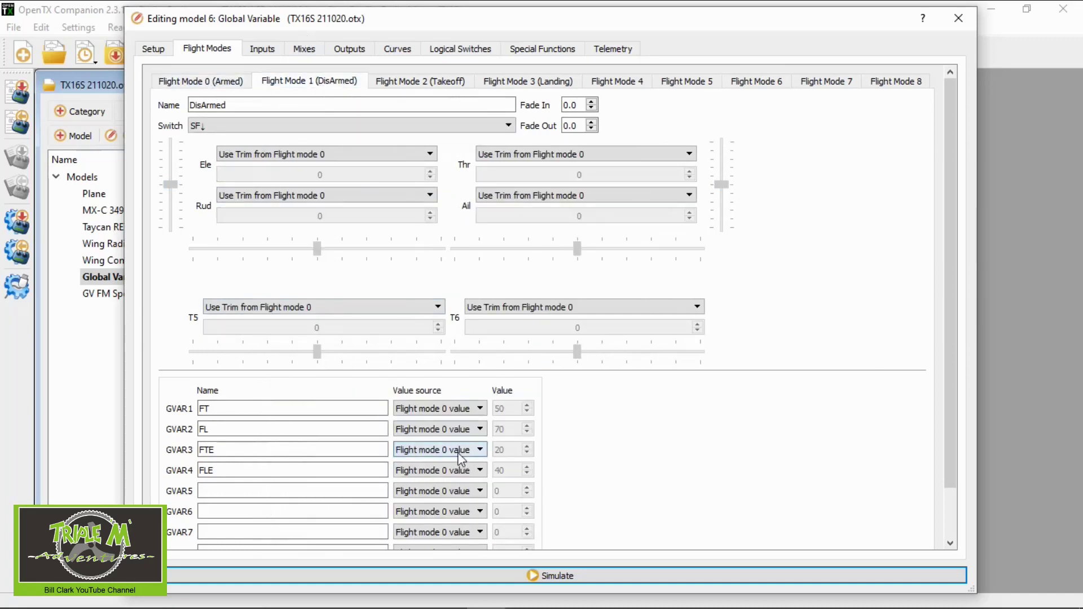
click(450, 82)
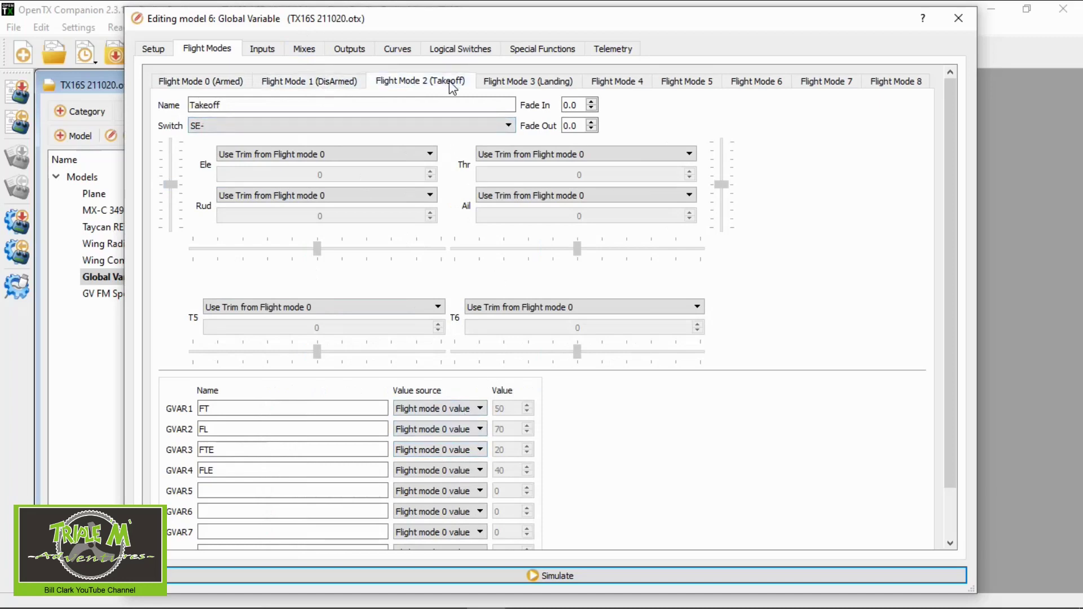
click(513, 86)
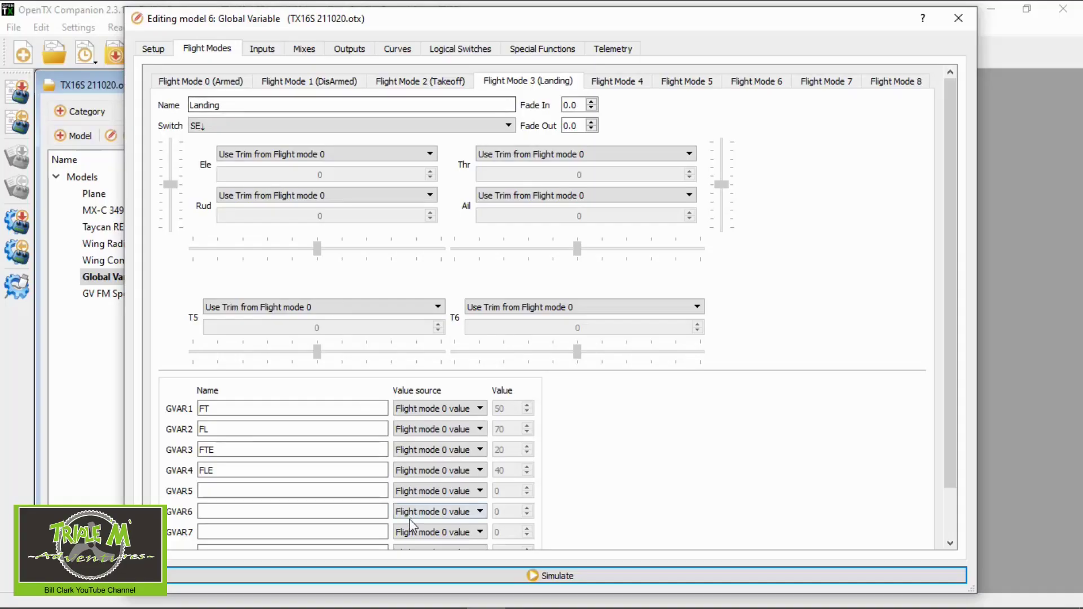
click(572, 581)
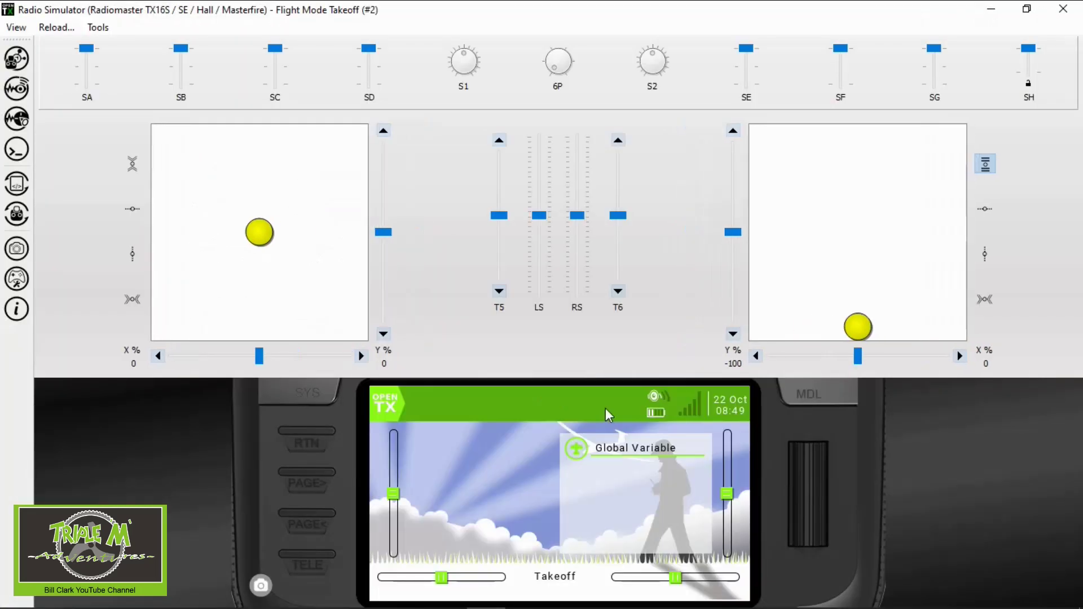
Step: Show Channels Monitor 1-8, flip SF down for DisArmed, and return SE to the top
click(831, 399)
click(830, 392)
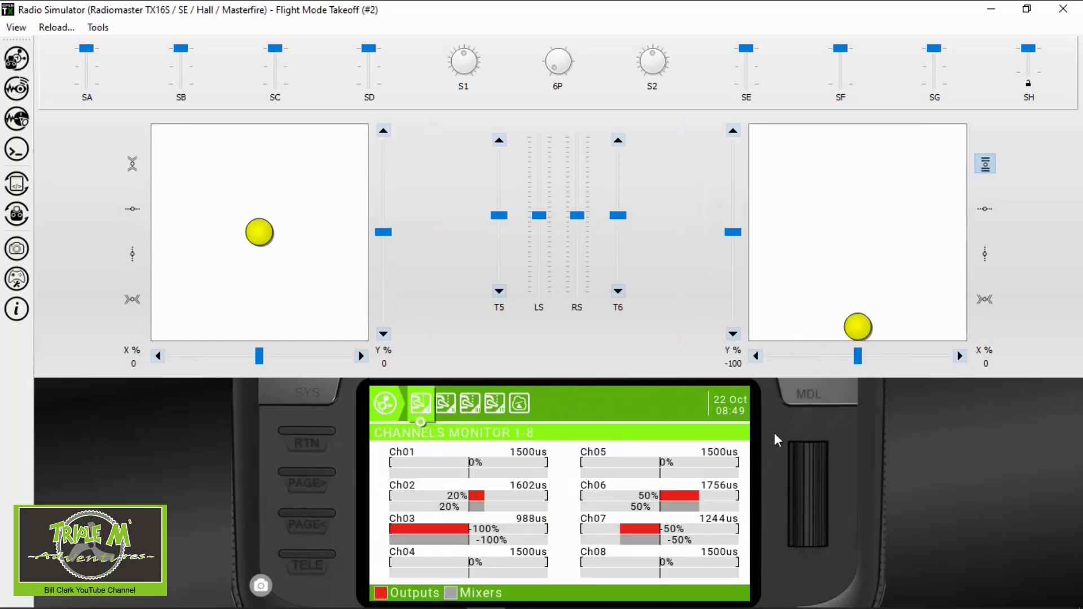
click(845, 77)
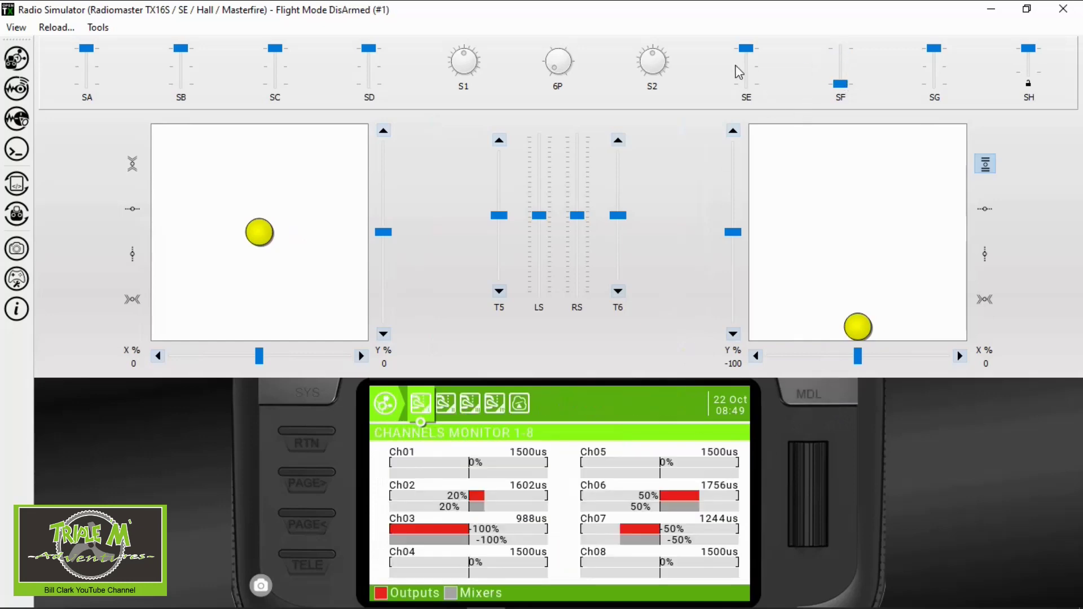
mouse_move(747, 68)
mouse_down()
mouse_move(747, 79)
mouse_move(746, 49)
mouse_up()
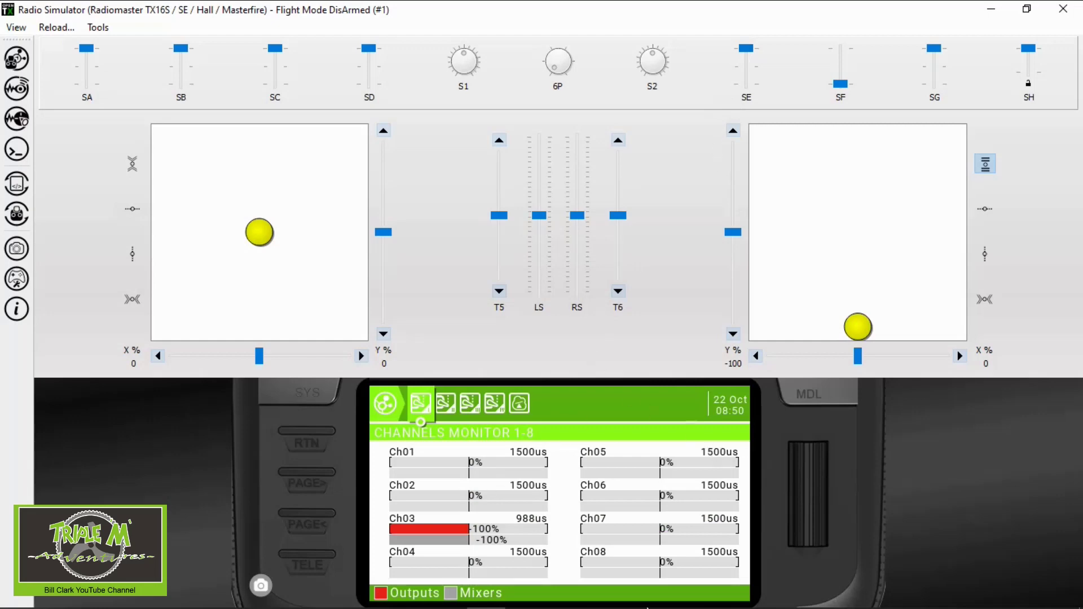
mouse_move(853, 327)
mouse_down()
mouse_move(945, 334)
mouse_move(810, 346)
mouse_move(913, 340)
mouse_move(869, 341)
mouse_up()
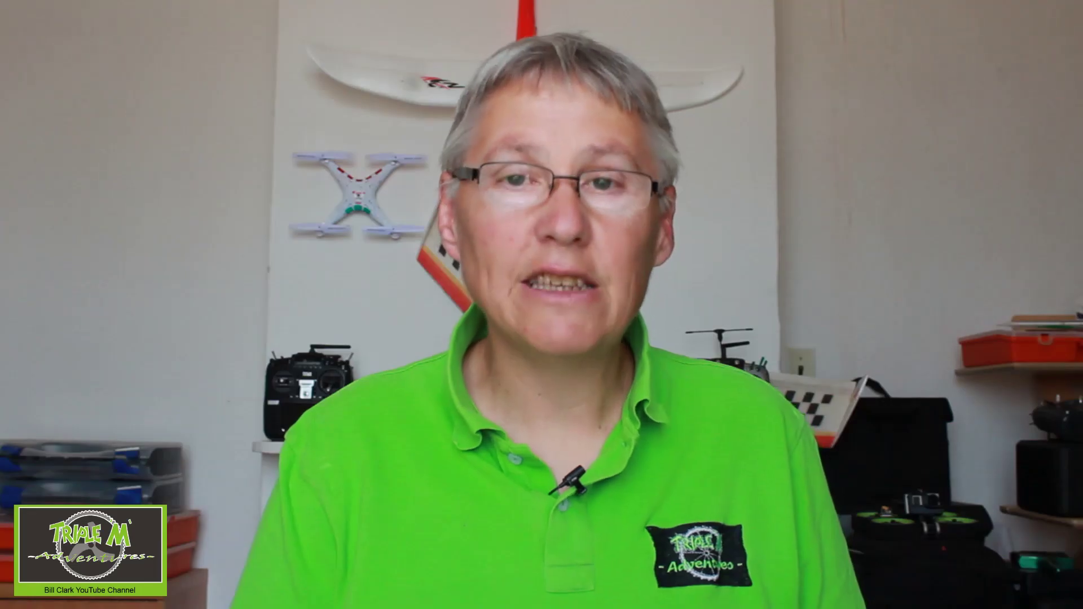
Step: Move switch SE to the middle so Ch02, Ch06 and Ch07 read 20%, 50% and -50%
click(750, 72)
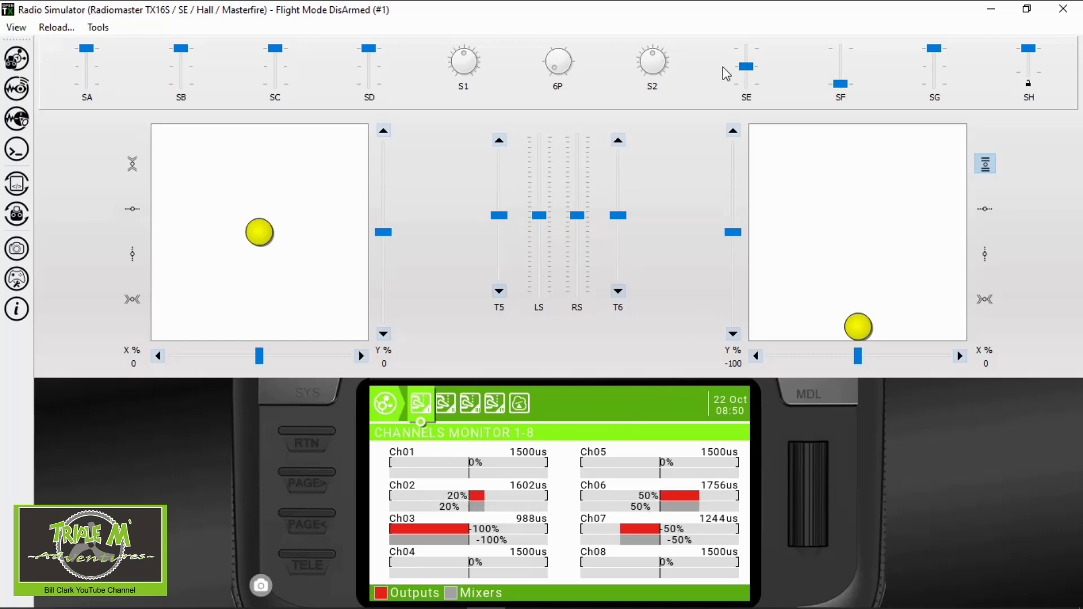
Step: Flip SE down to its landing position, then back up, returning Ch02, Ch06 and Ch07 to 0%
click(750, 91)
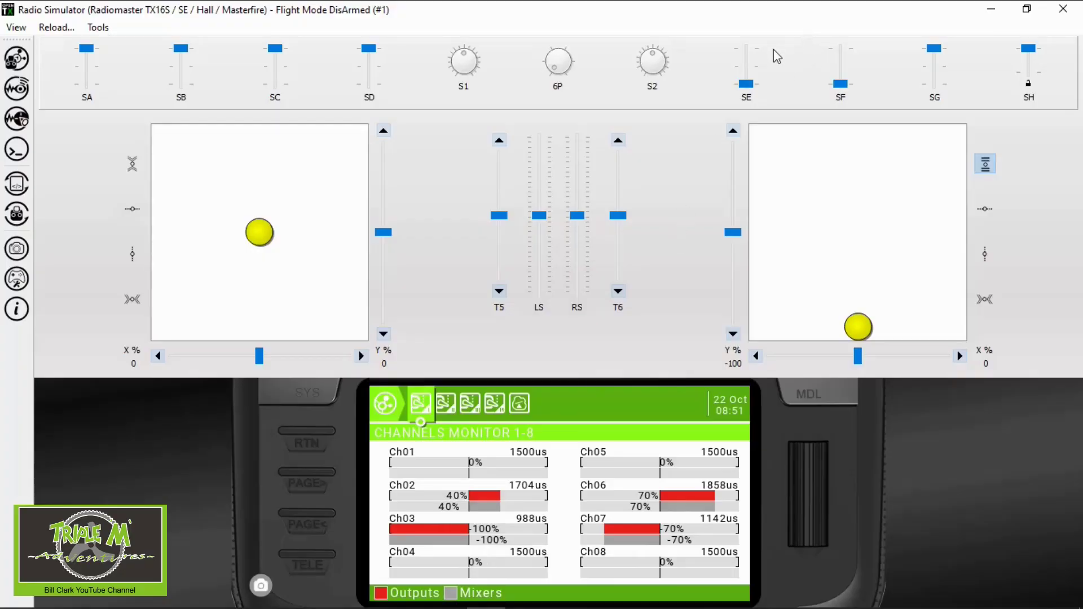
click(755, 62)
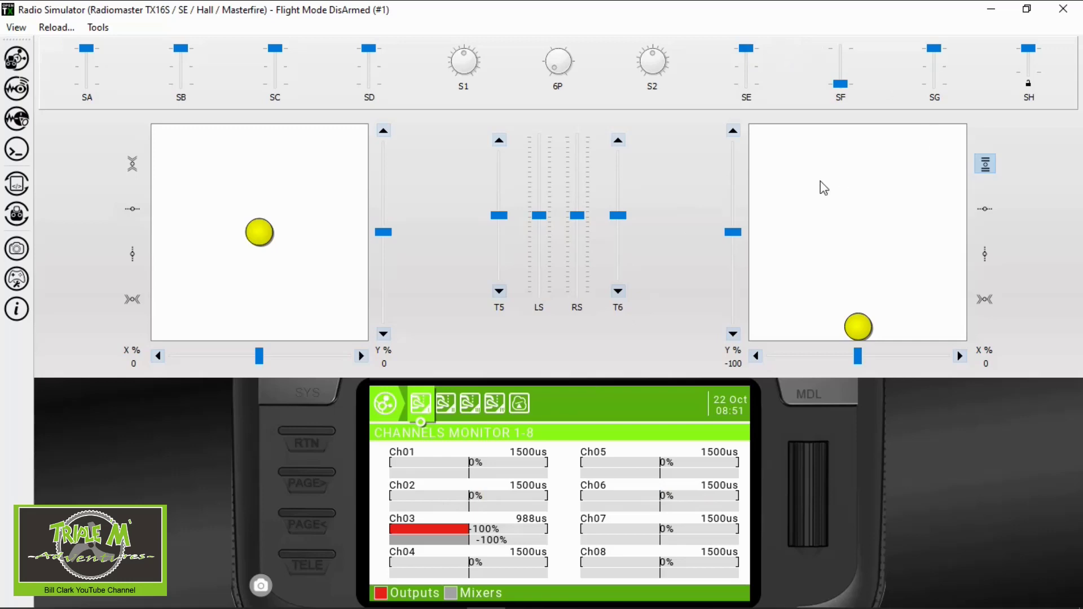
Step: Close the simulator, recheck the Armed, DisArmed and Takeoff modes, and close the model editor
click(1063, 9)
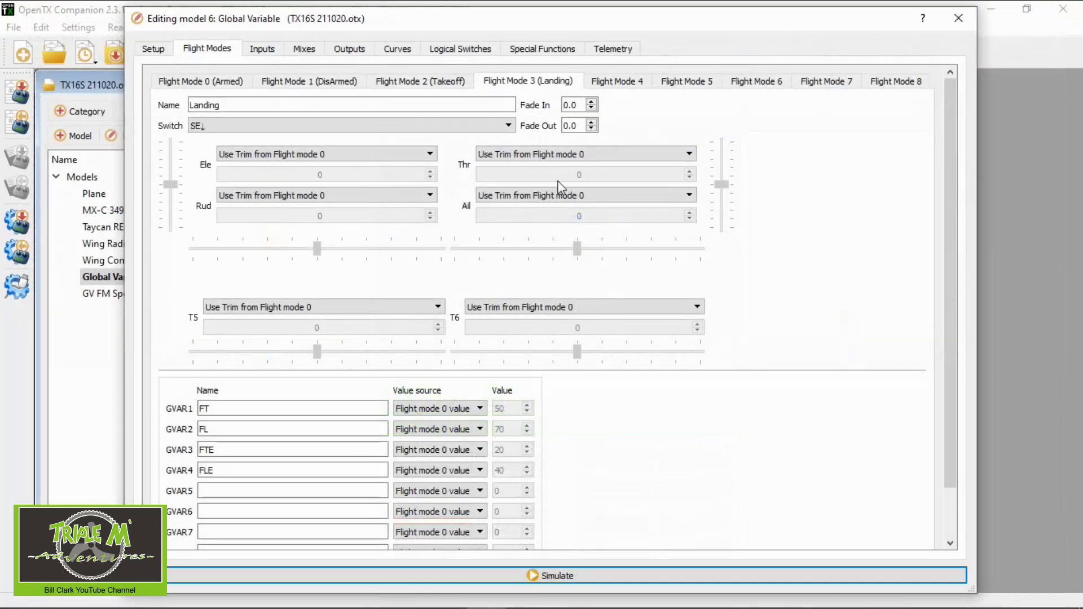
click(225, 82)
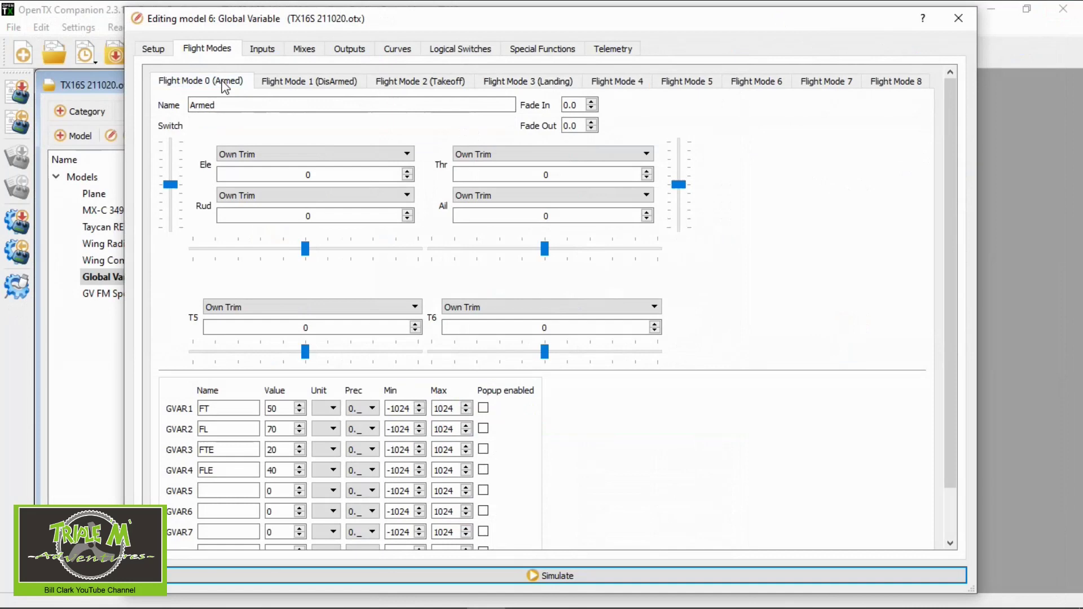
click(338, 84)
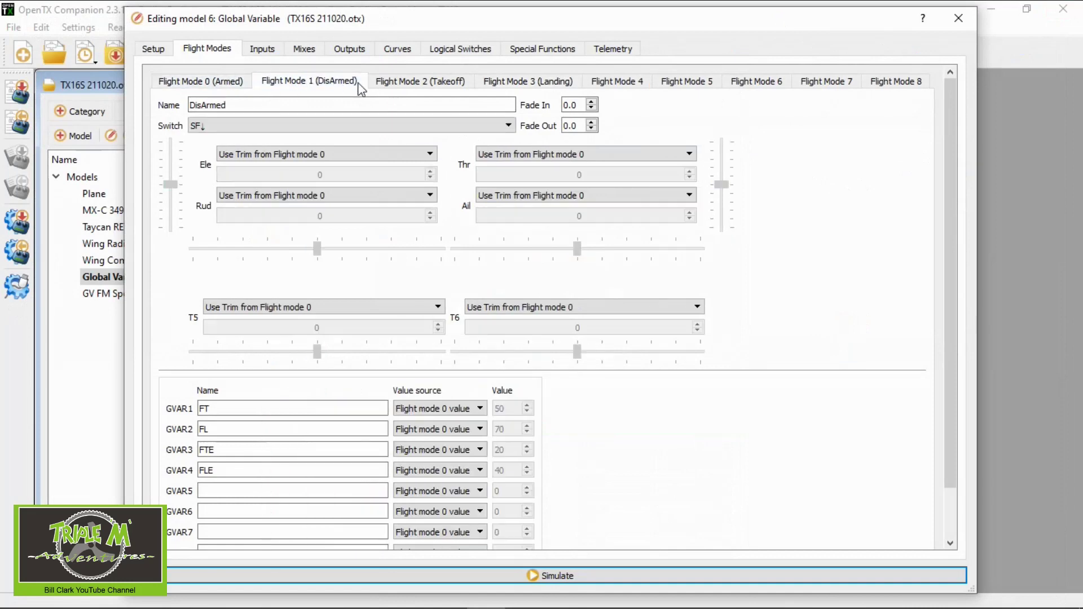
click(416, 83)
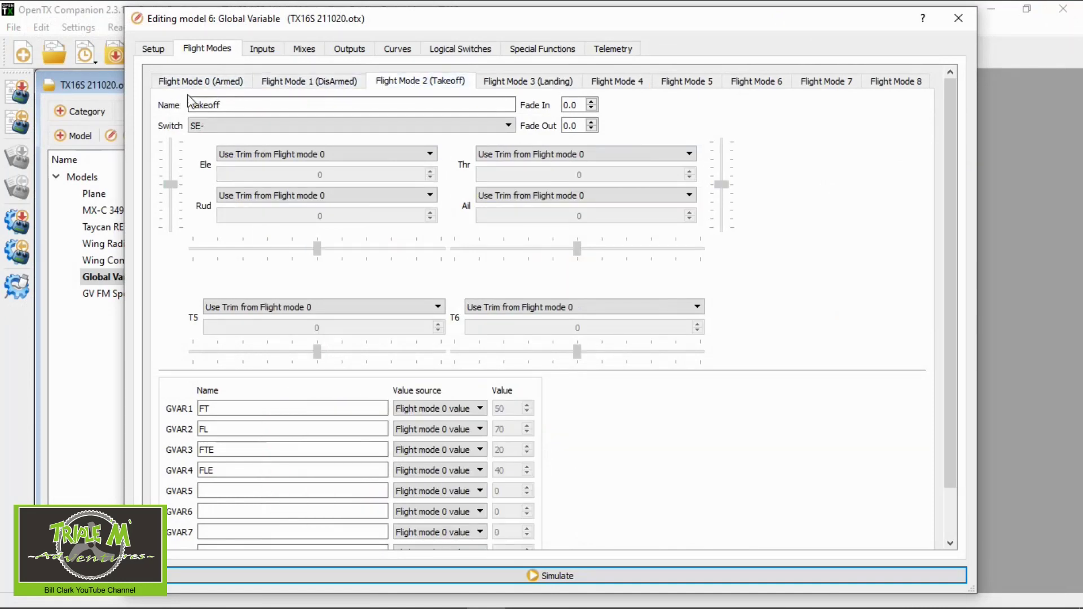
click(202, 83)
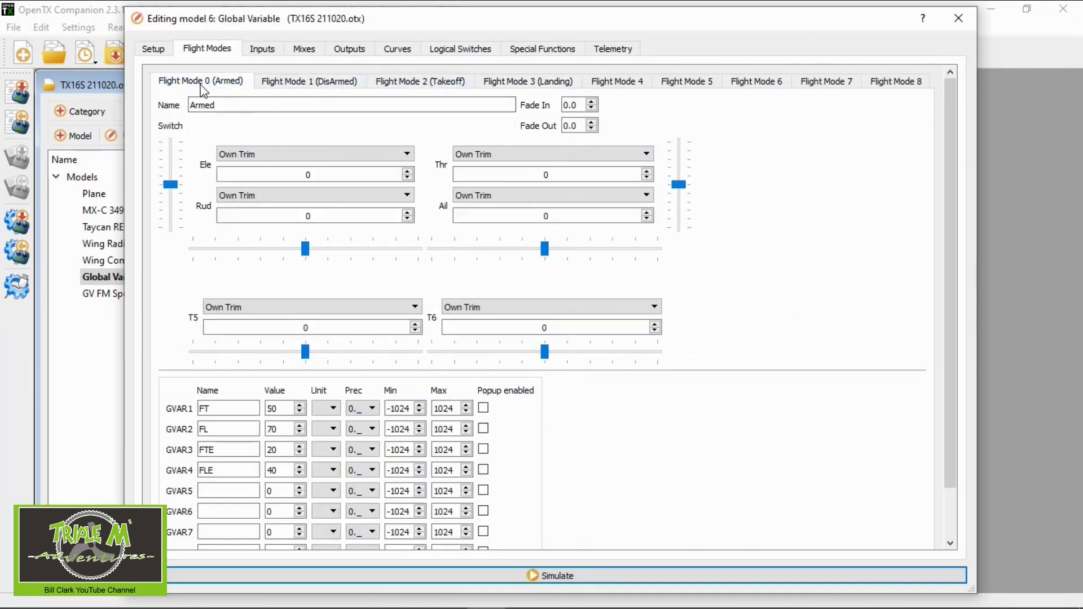
click(468, 85)
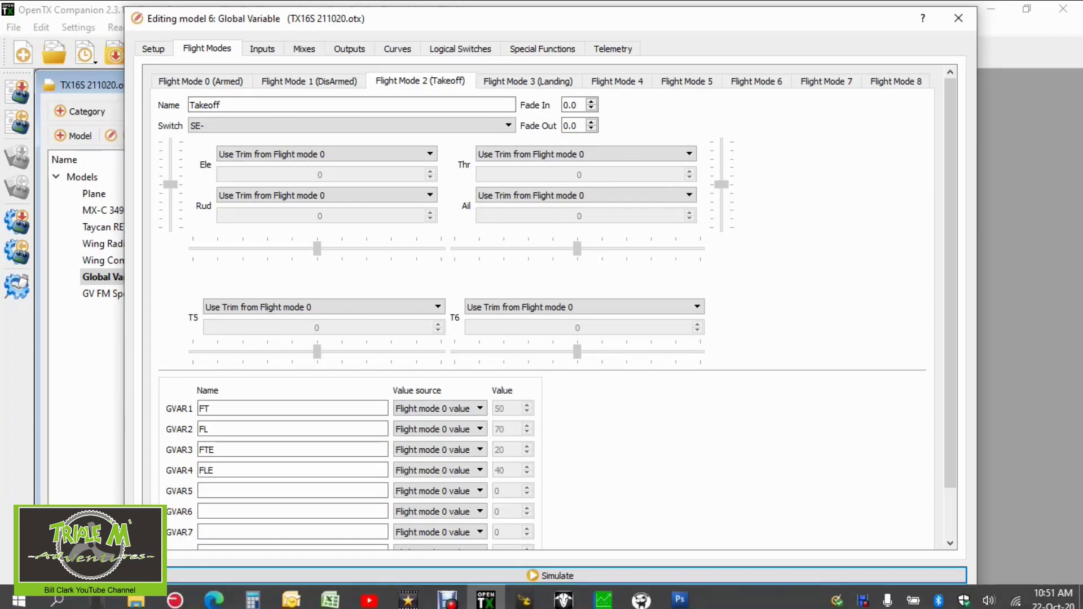
click(972, 19)
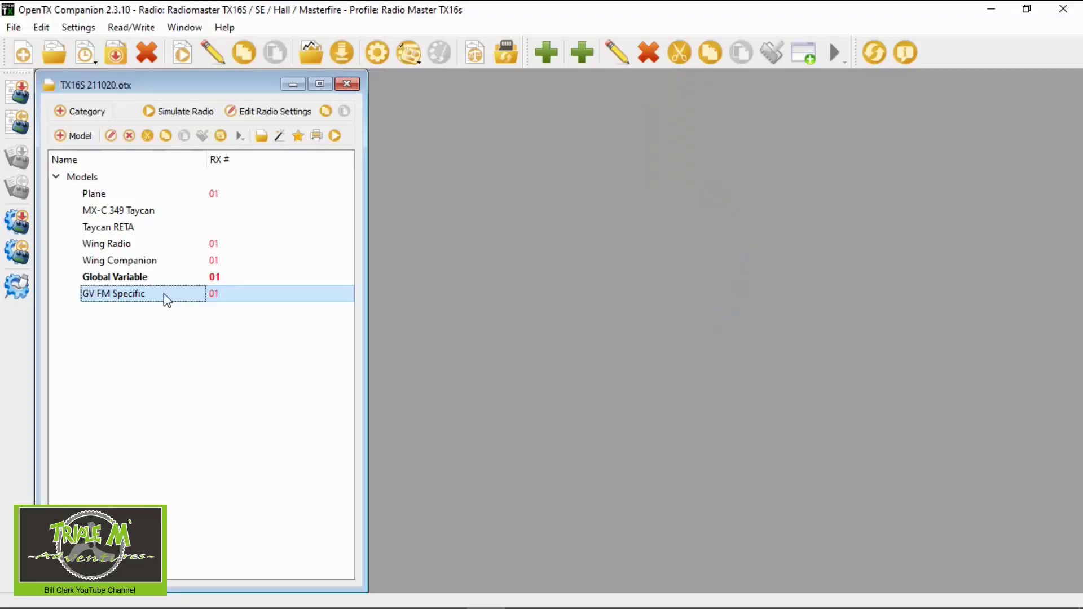
Step: Open the GV FM Specific model and show its Flight Modes page
double_click(167, 299)
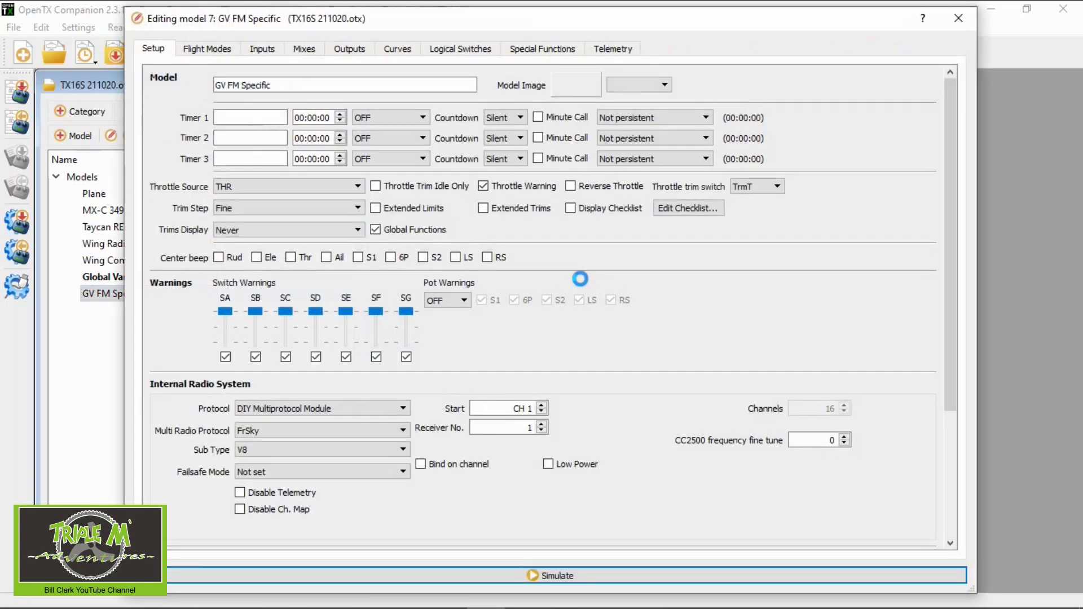
click(224, 51)
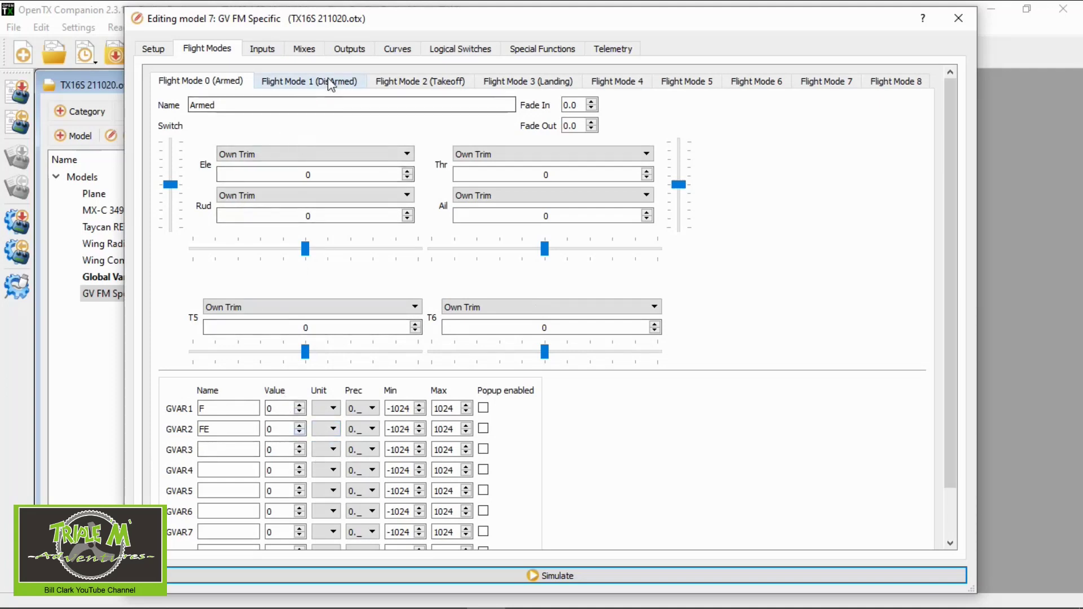
Step: Switch Takeoff mode's GVAR1 value source to Own value, edit its value, then view Landing mode
click(309, 82)
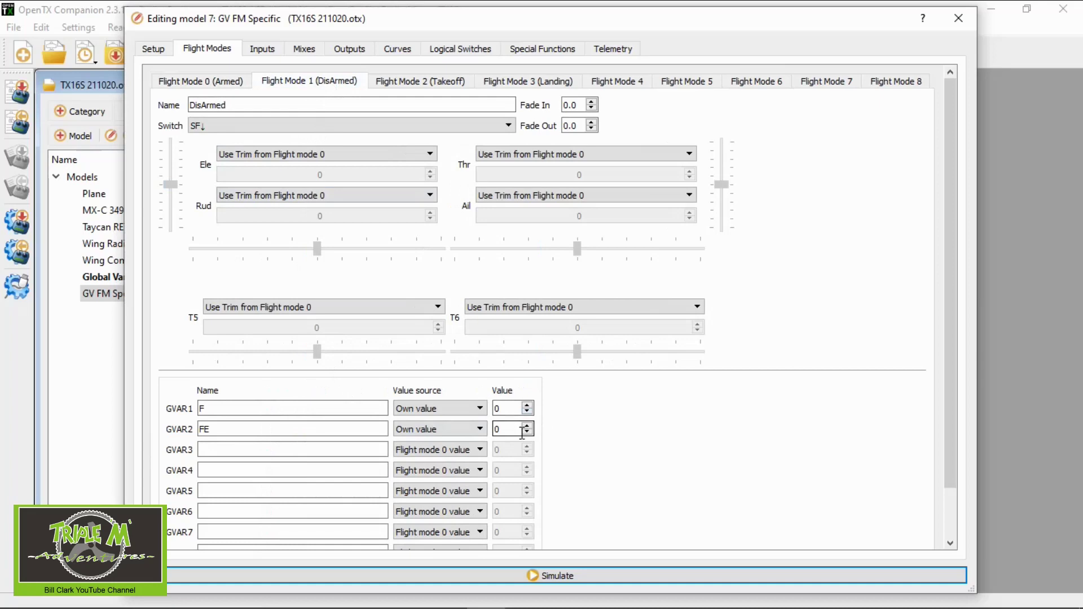
click(459, 82)
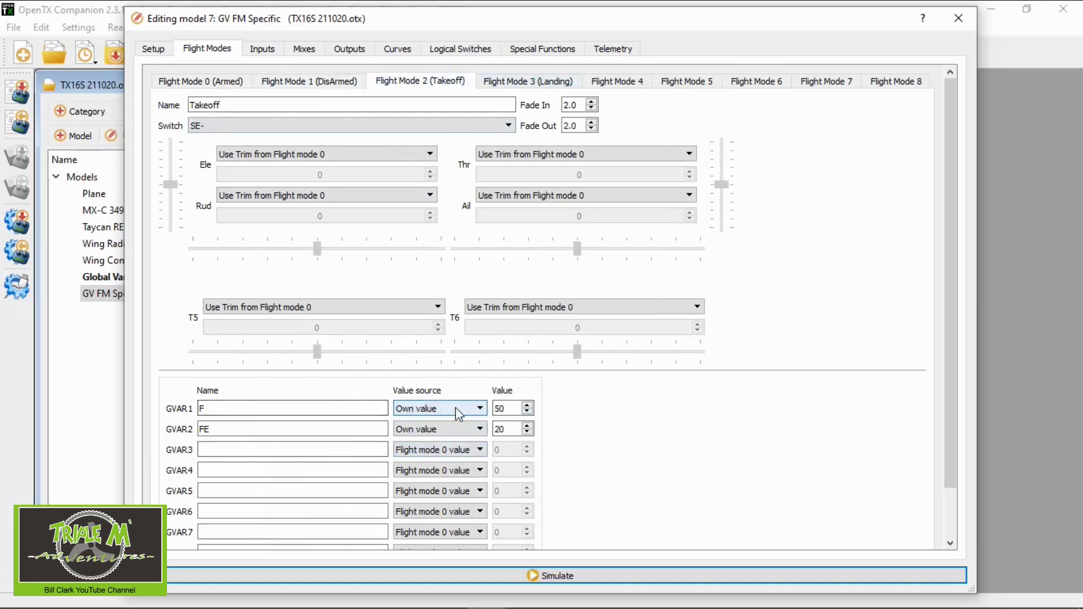
click(479, 409)
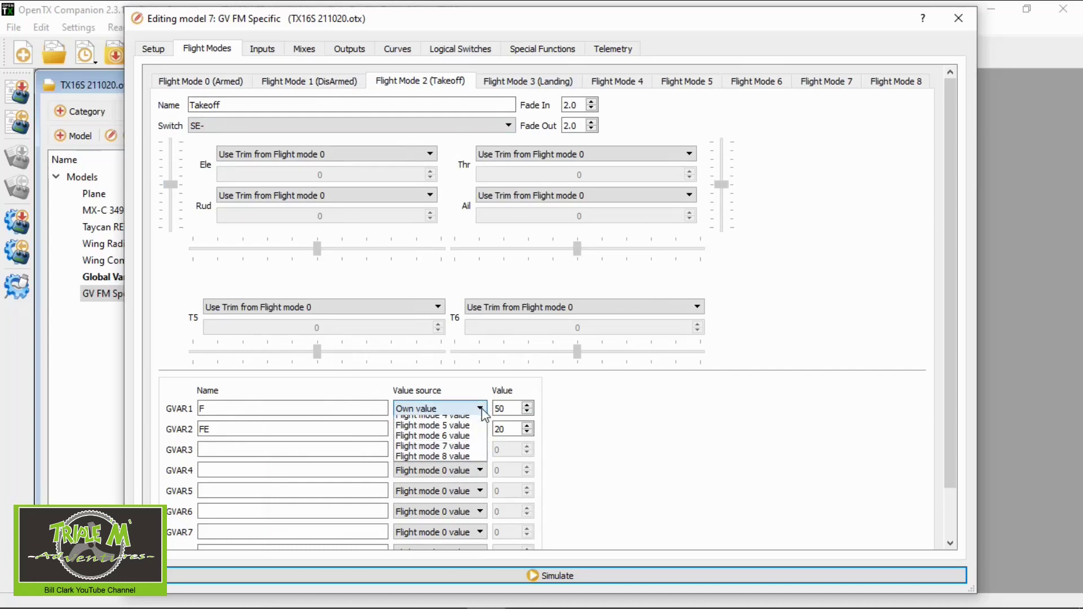
click(466, 431)
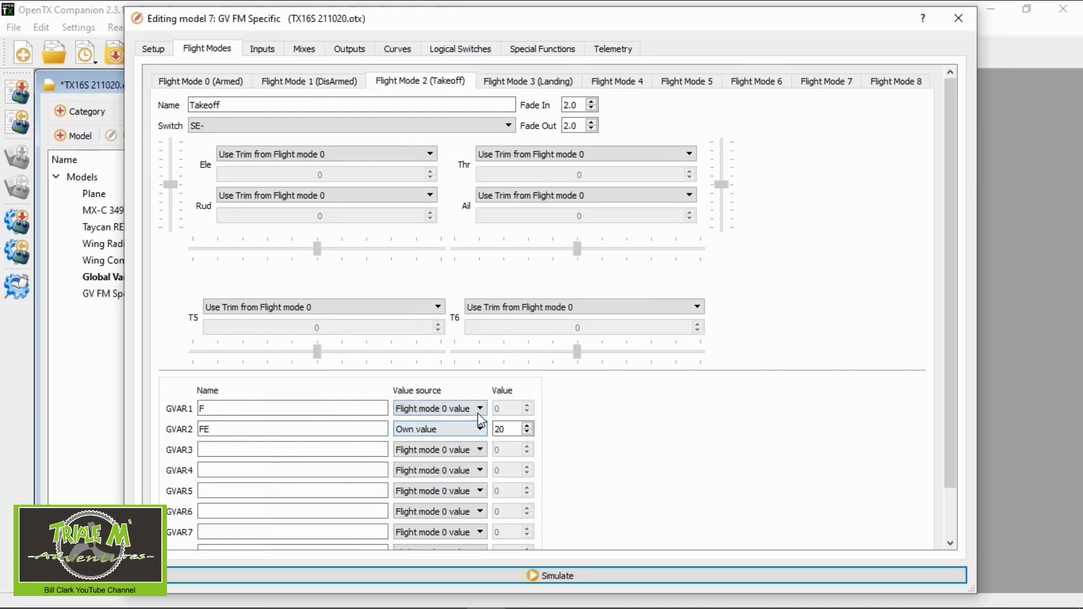
click(459, 409)
click(451, 422)
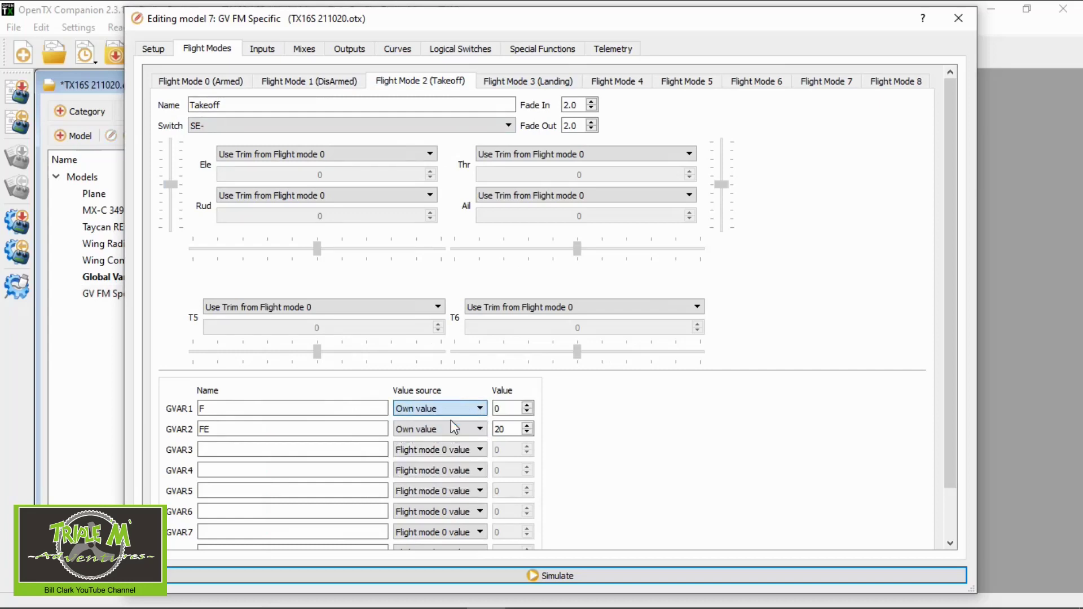
click(512, 410)
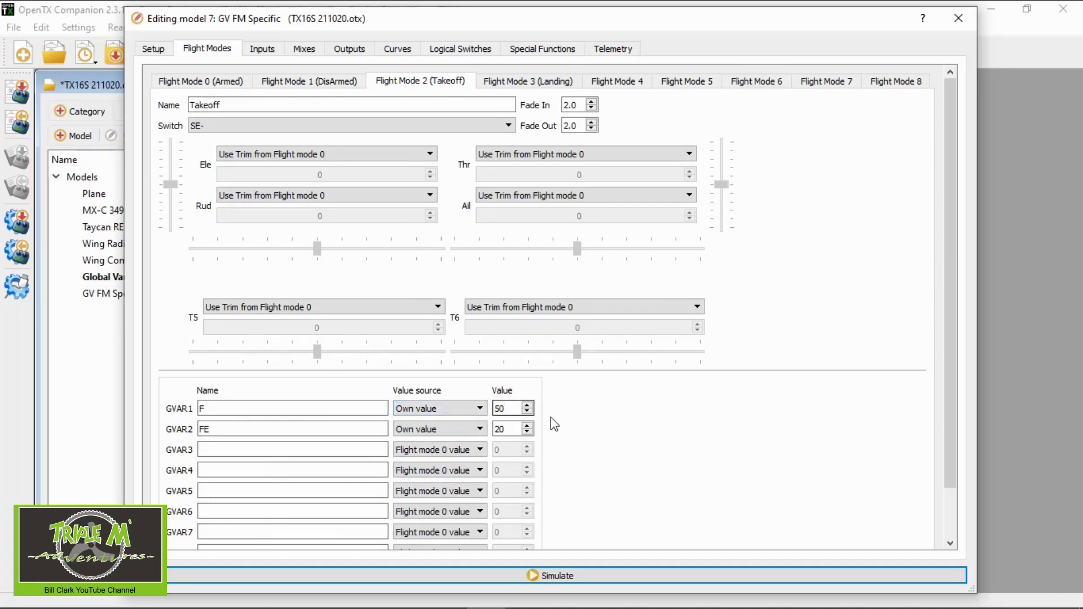
click(541, 81)
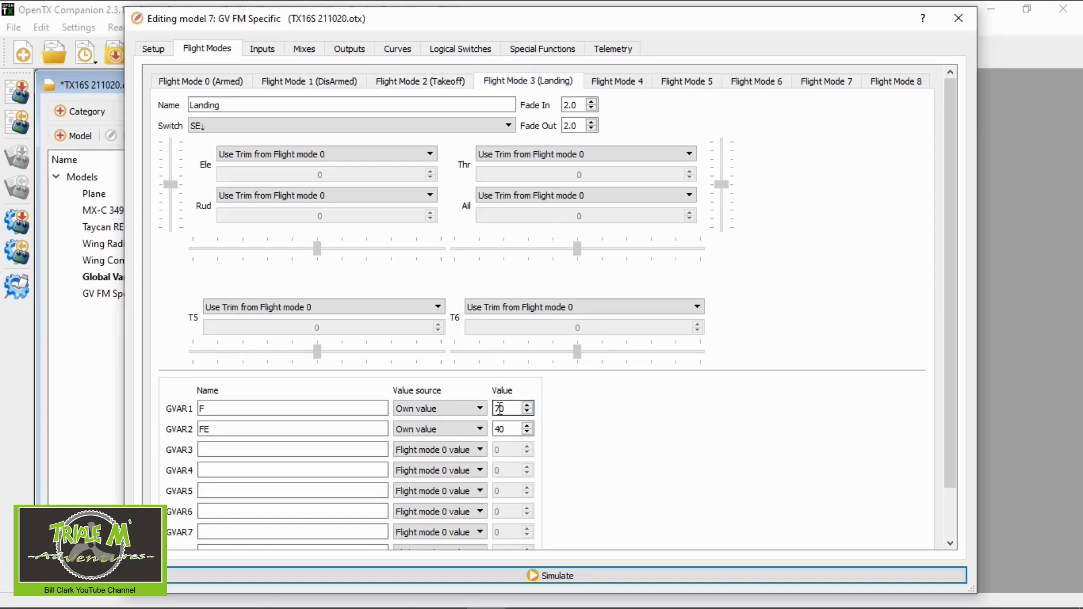